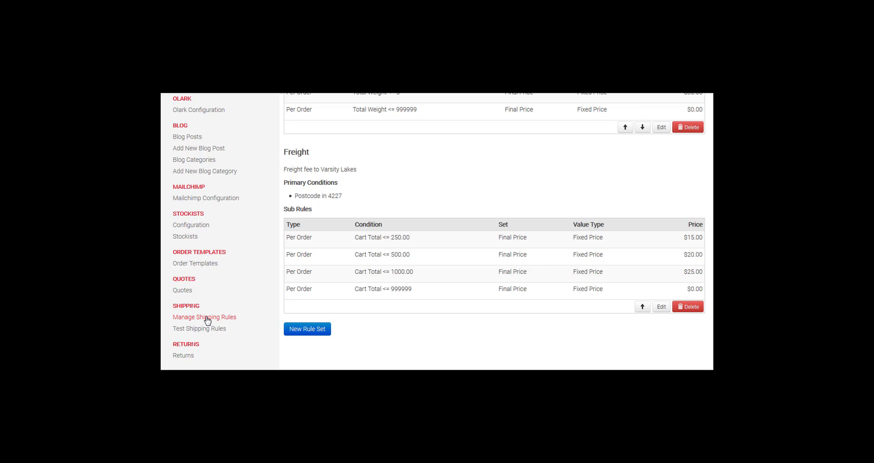
- Open a new shipping rule set and examine the attribute and comparison options for its primary conditions, including an added second condition
{"action": "left_click", "coordinate": [305, 333]}
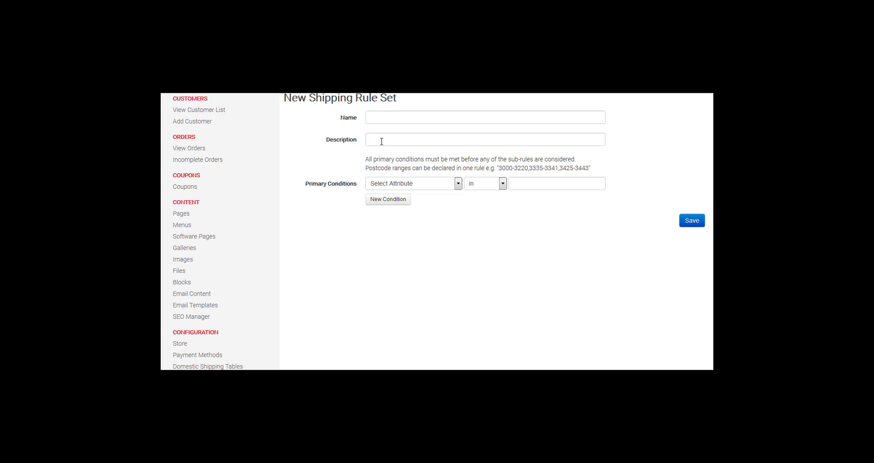
{"action": "left_click", "coordinate": [457, 185]}
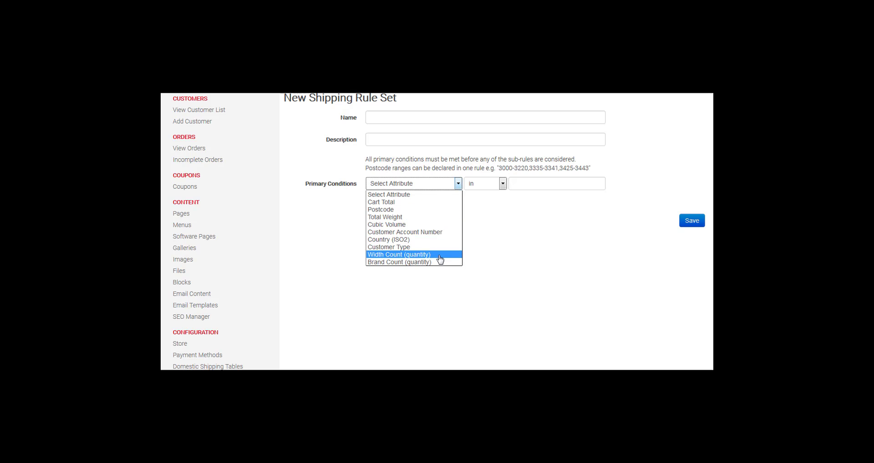
{"action": "left_click", "coordinate": [504, 184]}
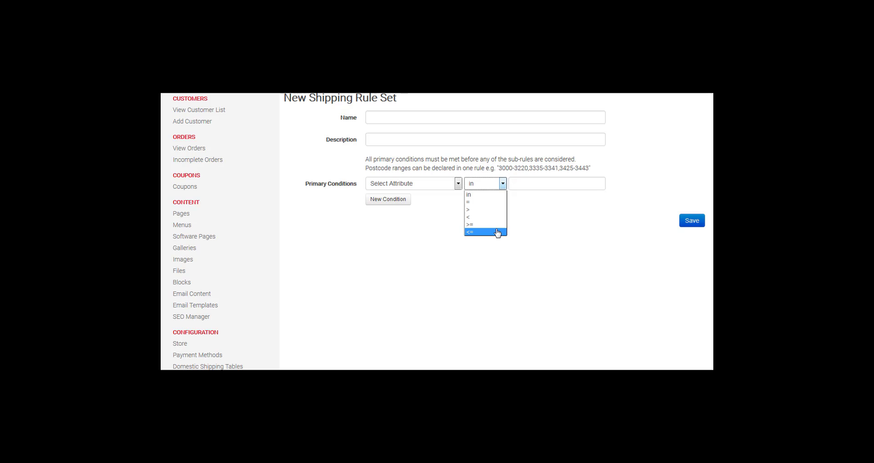
{"action": "left_click", "coordinate": [385, 201]}
{"action": "left_click", "coordinate": [386, 201]}
{"action": "left_click", "coordinate": [451, 204]}
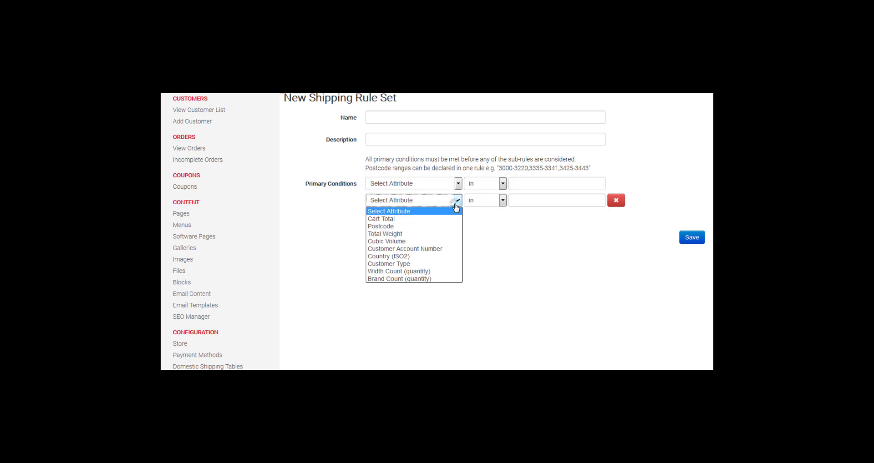
{"action": "left_click", "coordinate": [503, 203]}
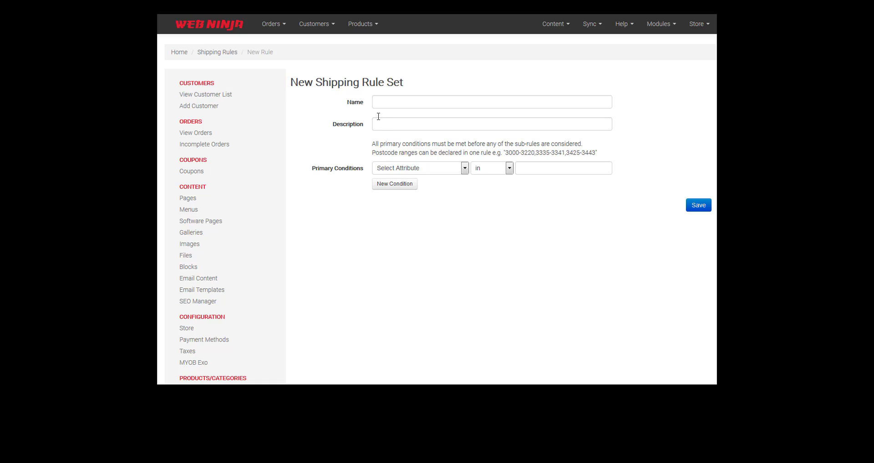
- Name the new shipping rule set Freight and enter the description "Freight fee to Varsity Lakes"
{"action": "left_click", "coordinate": [378, 105]}
{"action": "type", "text": "Fr"}
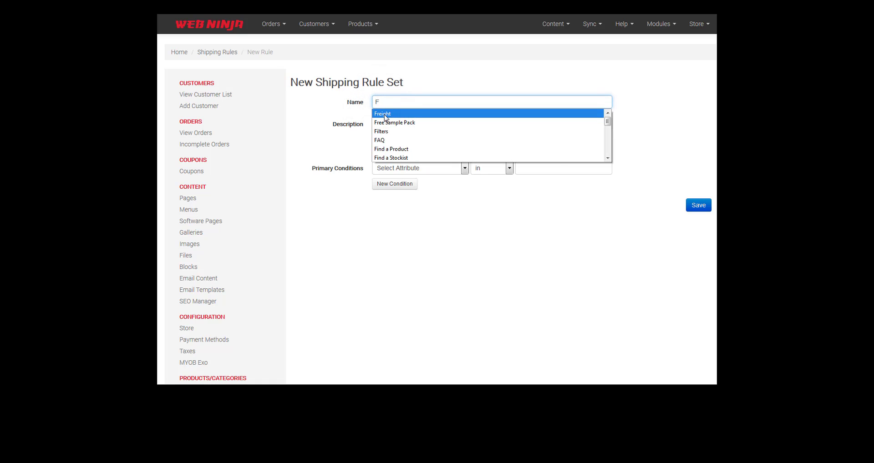
{"action": "left_click", "coordinate": [383, 112]}
{"action": "left_click", "coordinate": [387, 122]}
{"action": "type", "text": "Fr"}
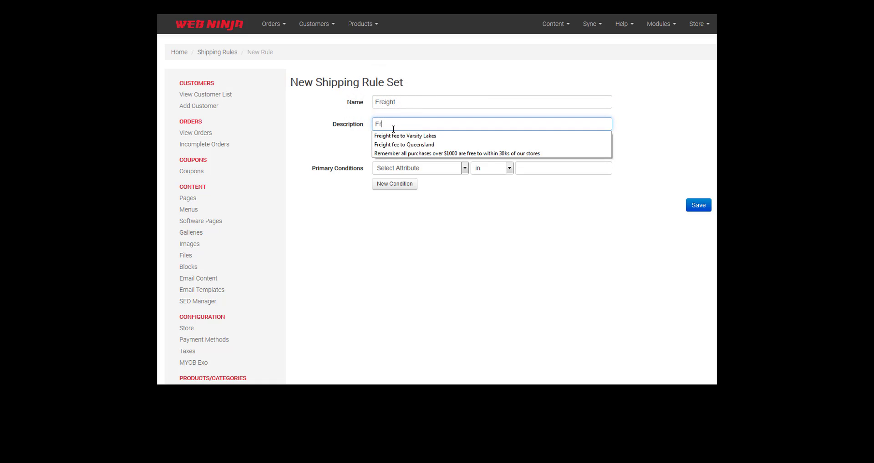
{"action": "left_click", "coordinate": [394, 136]}
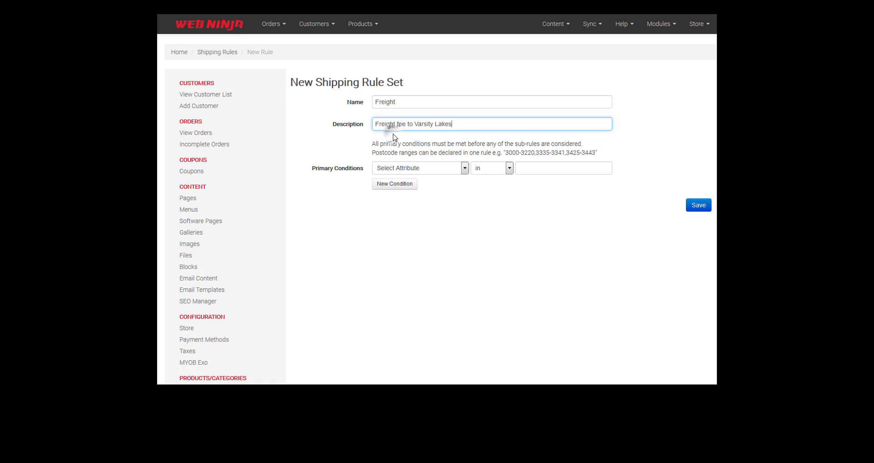
- Set the primary condition to Postcode in 4227 and save the rule set
{"action": "left_click", "coordinate": [463, 170]}
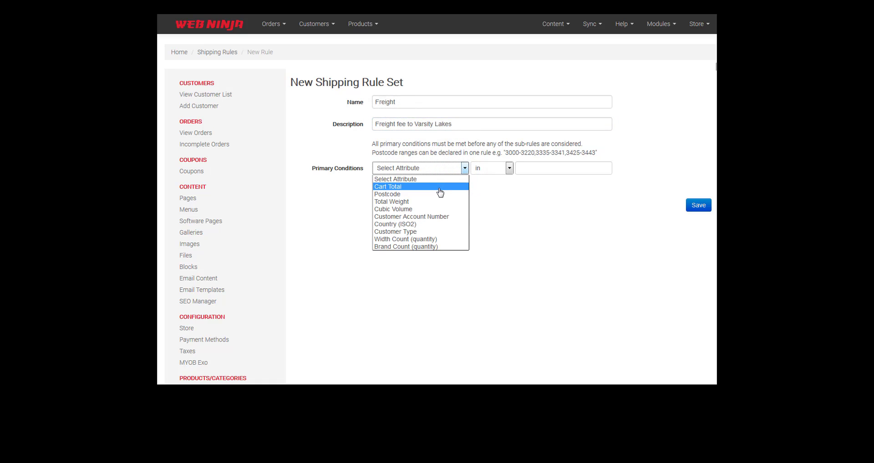
{"action": "left_click", "coordinate": [440, 195]}
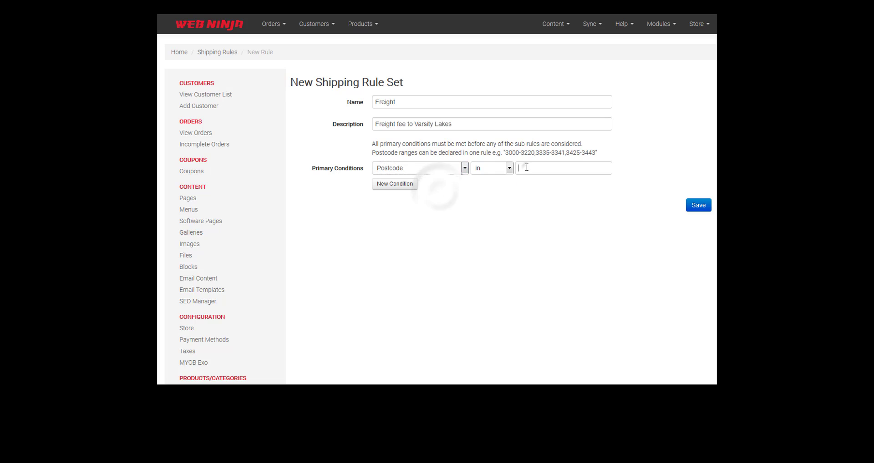
{"action": "left_click", "coordinate": [526, 168]}
{"action": "type", "text": "4227"}
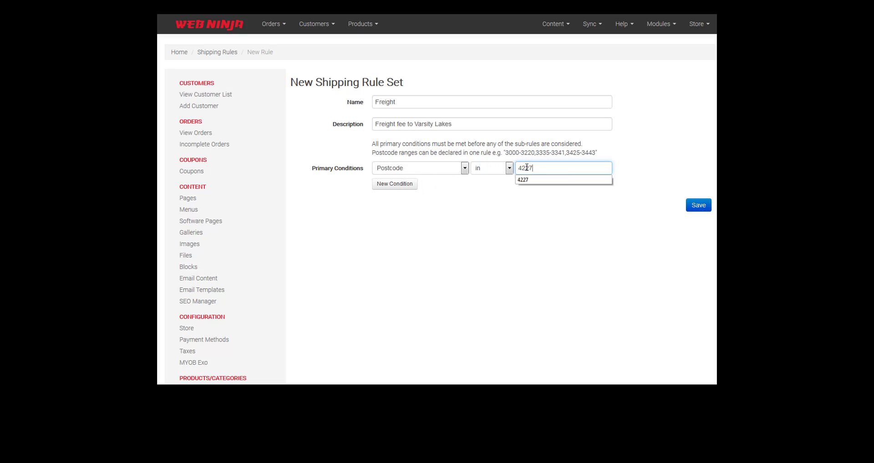
{"action": "left_click", "coordinate": [697, 207]}
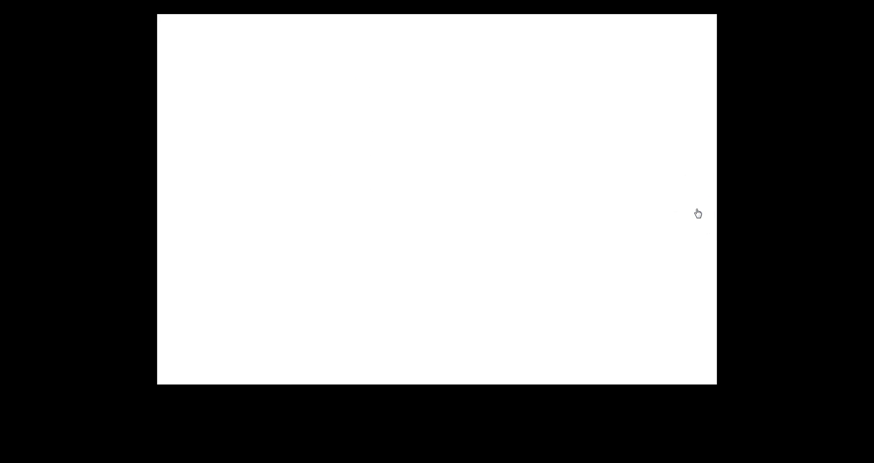
- Add a per-order sub-rule for Cart Total <= 250.00 with a fixed final price of 15.00, and save it
{"action": "left_click", "coordinate": [304, 283]}
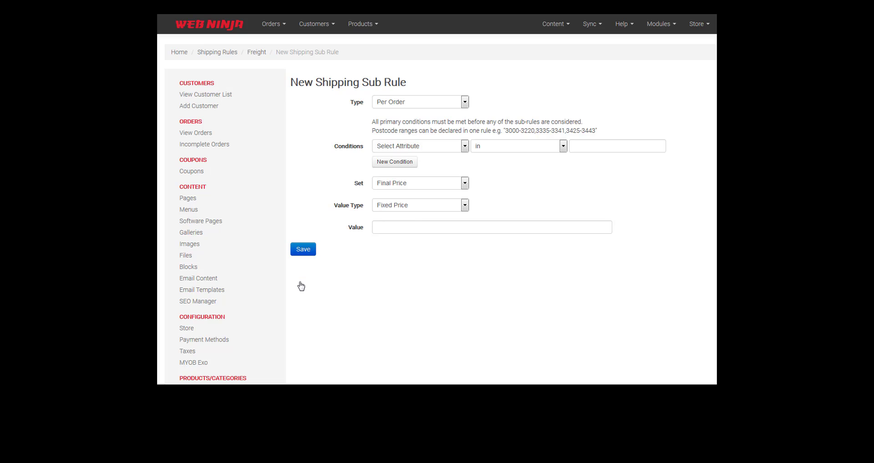
{"action": "left_click", "coordinate": [465, 147]}
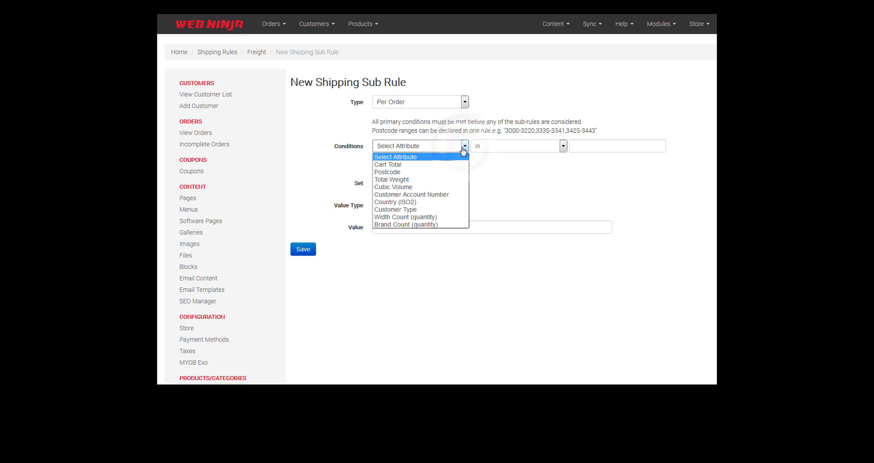
{"action": "left_click", "coordinate": [448, 164]}
{"action": "left_click", "coordinate": [563, 146]}
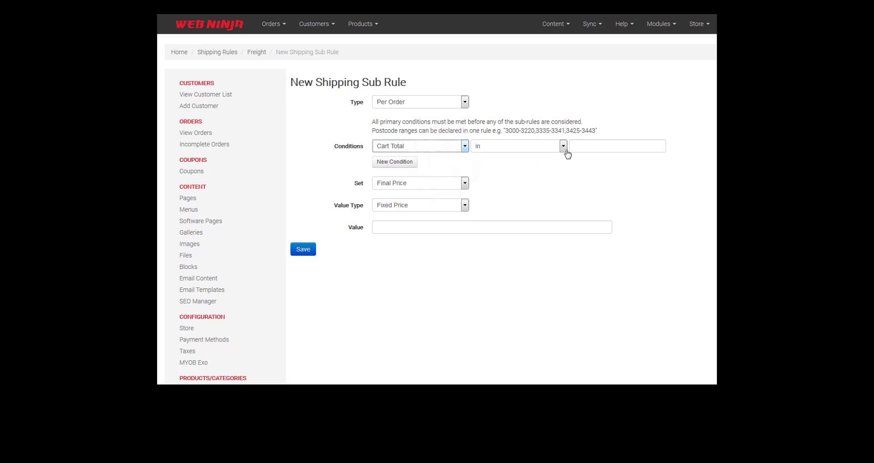
{"action": "left_click", "coordinate": [519, 194]}
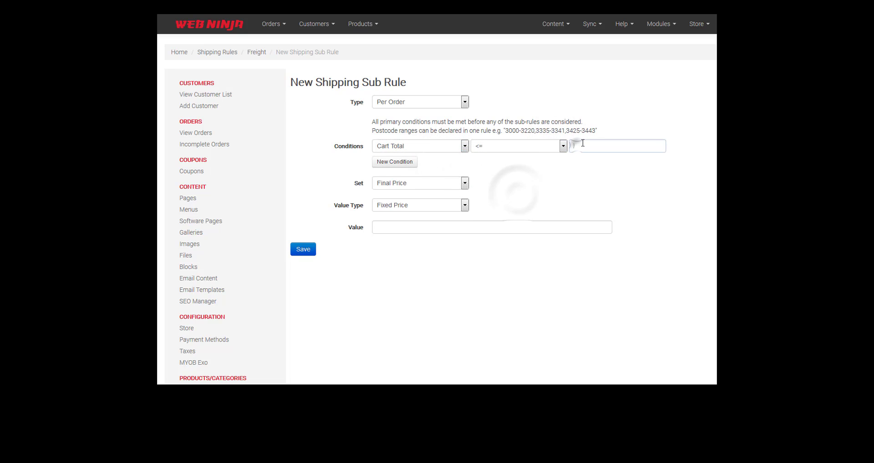
{"action": "left_click", "coordinate": [581, 144]}
{"action": "type", "text": "250.00"}
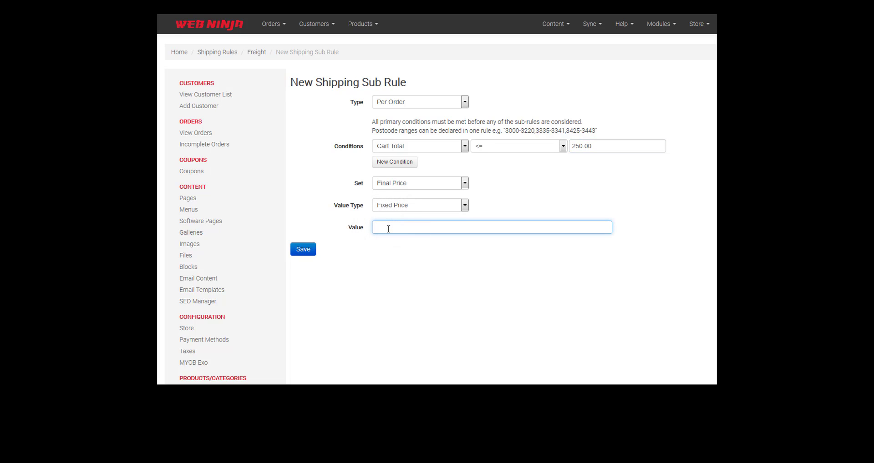
{"action": "type", "text": "15"}
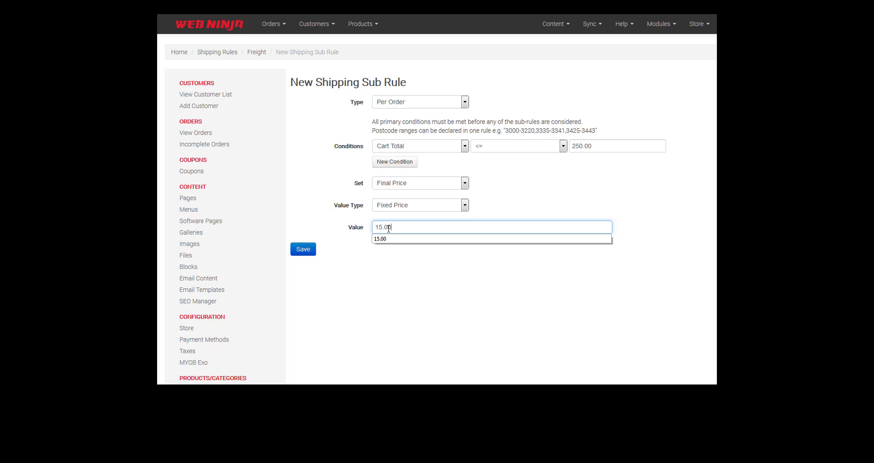
{"action": "left_click", "coordinate": [305, 251]}
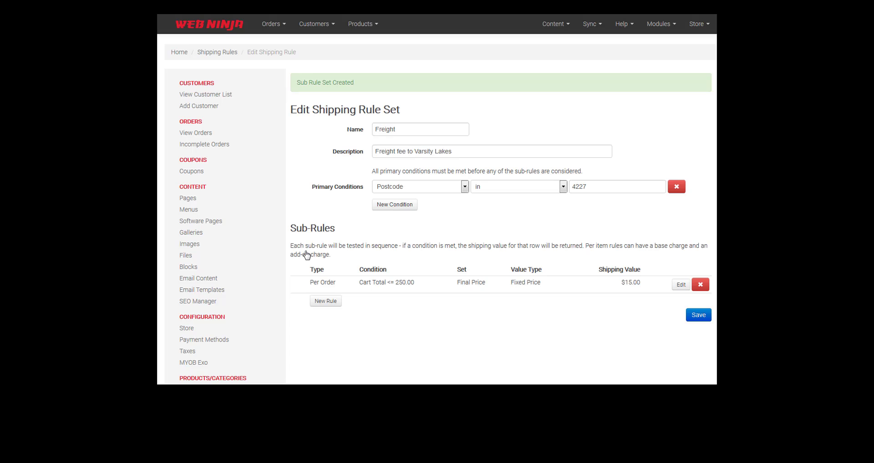
- Add per-order sub-rules with fixed final prices: Cart Total <= 500.00 at 20.00 and Cart Total <= 1000.00 at 25.00
{"action": "left_click", "coordinate": [325, 306]}
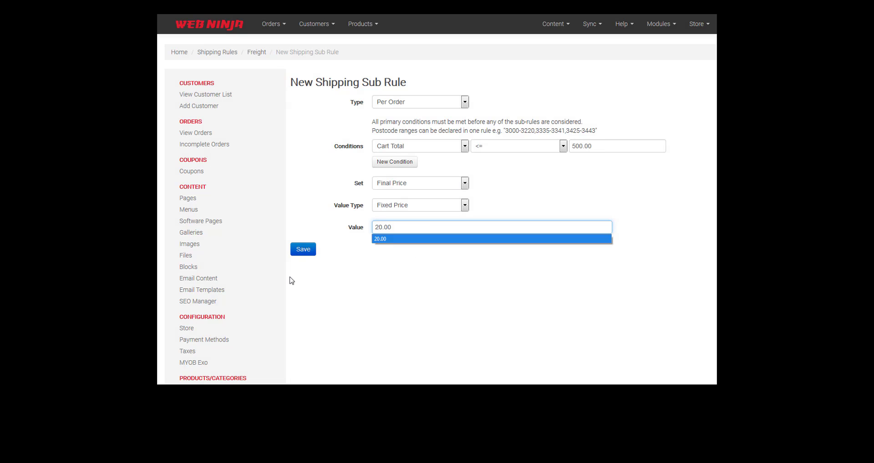
{"action": "left_click", "coordinate": [303, 249]}
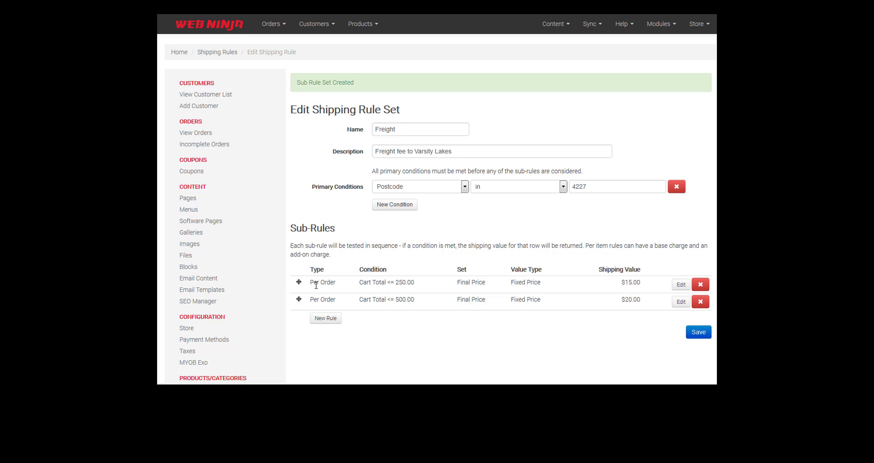
{"action": "left_click", "coordinate": [325, 320]}
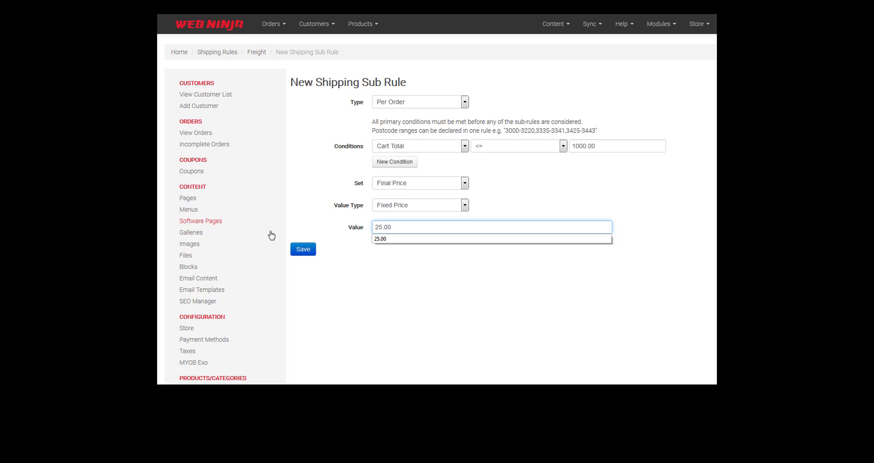
{"action": "left_click", "coordinate": [302, 254]}
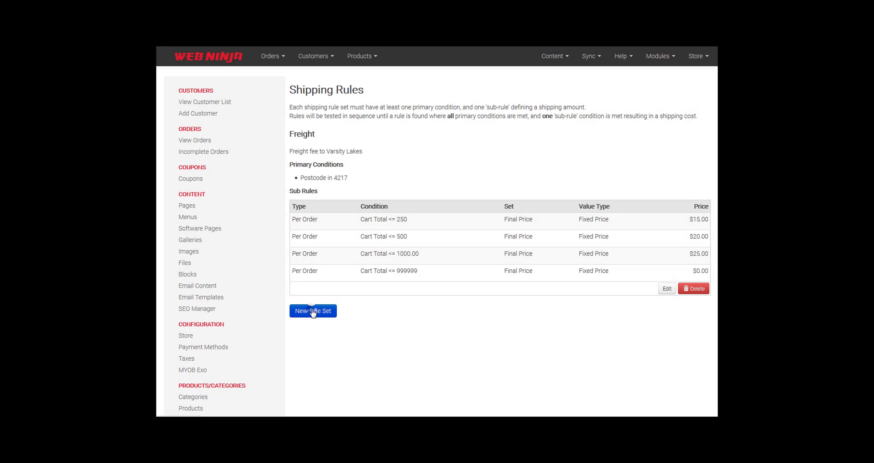
- Create another shipping rule set named Freight with the description "Freight fee to Queensland"
{"action": "left_click", "coordinate": [312, 312]}
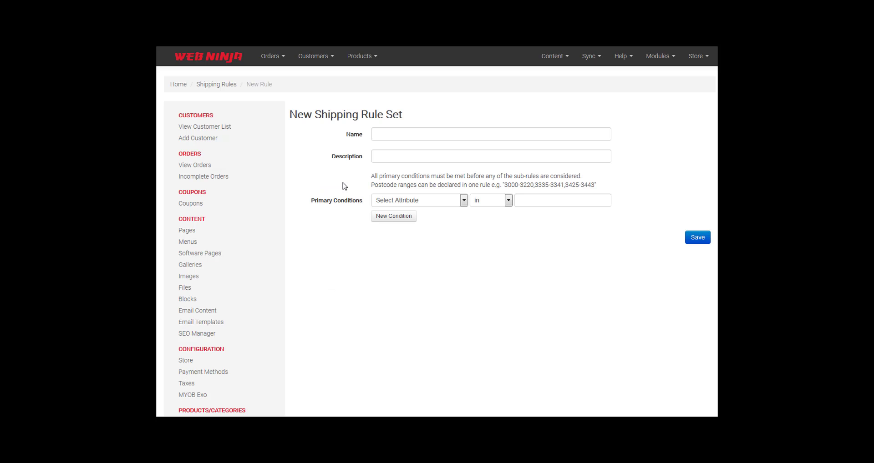
{"action": "left_click", "coordinate": [379, 134]}
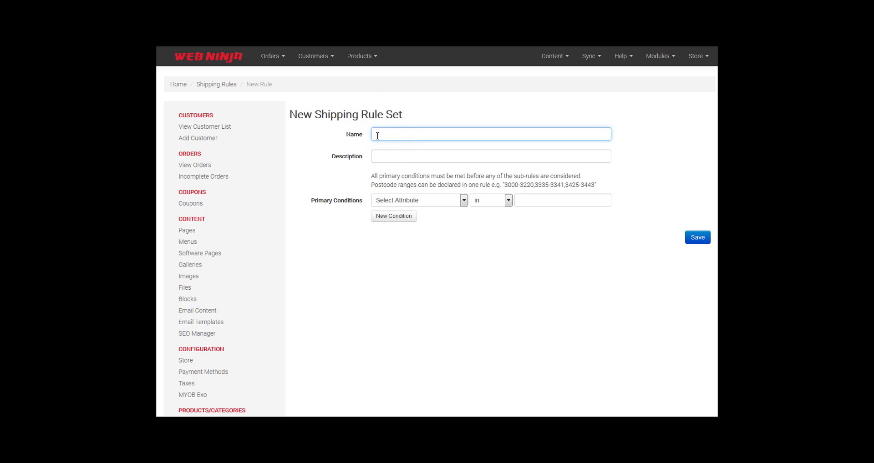
{"action": "type", "text": "Freight"}
{"action": "key", "text": "Tab"}
{"action": "type", "text": "Freight fee to Queensland"}
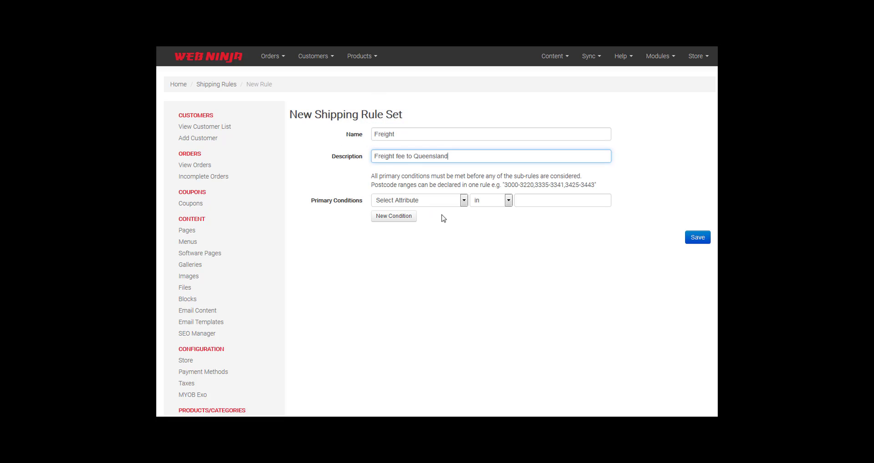
- Set the Queensland rule set's primary condition to Postcode in 4000-4226,4228-4999 and save the rule set
{"action": "left_click", "coordinate": [463, 201]}
{"action": "left_click", "coordinate": [402, 226]}
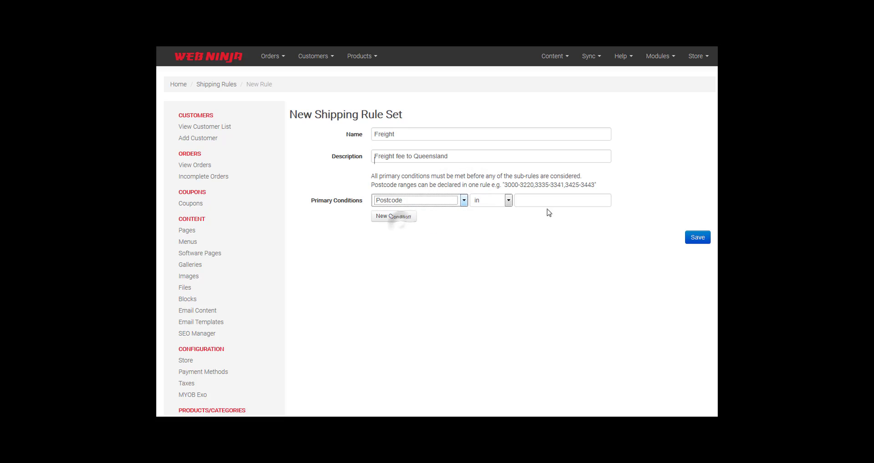
{"action": "left_click", "coordinate": [528, 201]}
{"action": "type", "text": "4000-4226,4228-4999"}
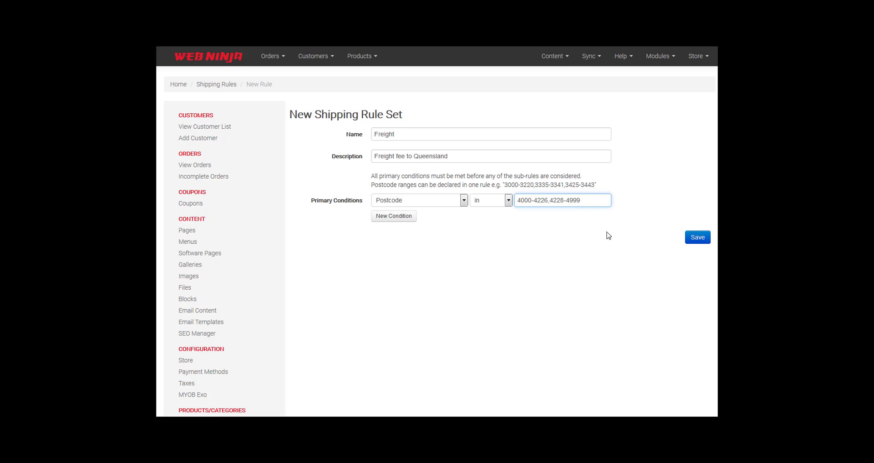
{"action": "left_click", "coordinate": [697, 237]}
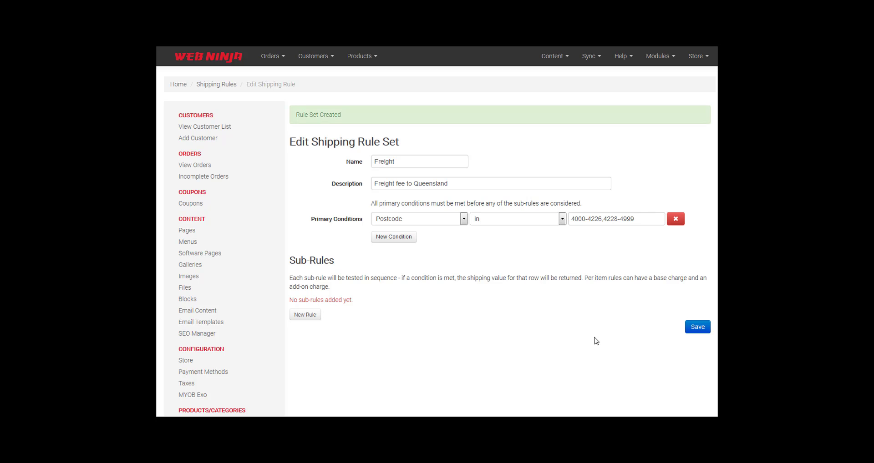
- Add a per-order sub-rule for Total Weight <= 1 with a fixed final price of 10.00, and save it
{"action": "left_click", "coordinate": [306, 316]}
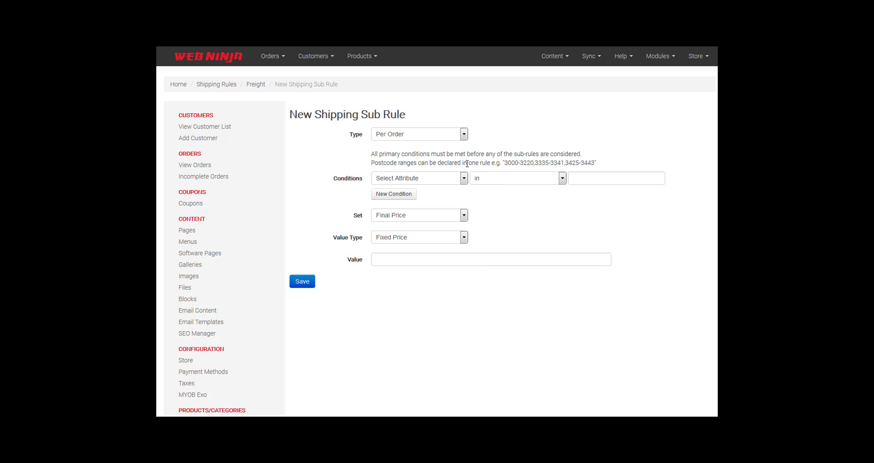
{"action": "left_click", "coordinate": [462, 182]}
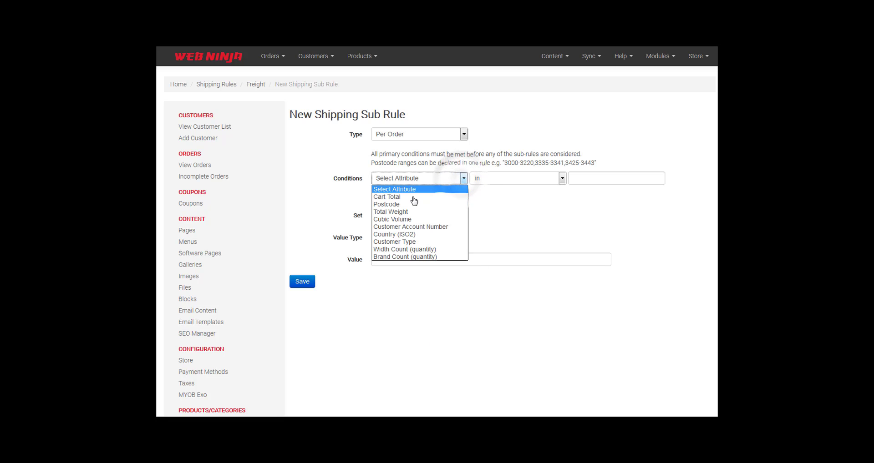
{"action": "left_click", "coordinate": [395, 212]}
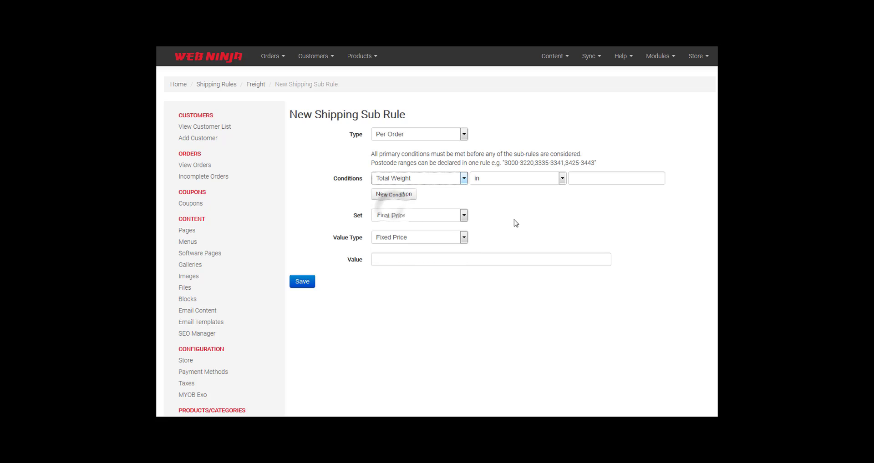
{"action": "left_click", "coordinate": [562, 179]}
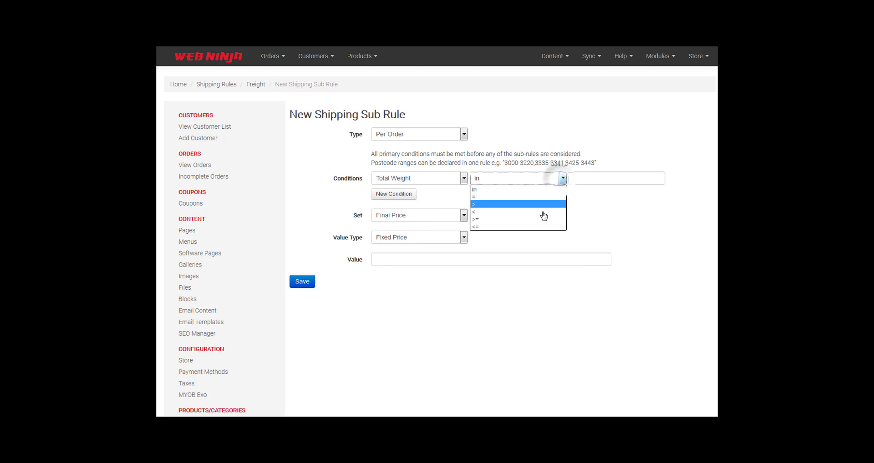
{"action": "left_click", "coordinate": [508, 227]}
{"action": "left_click", "coordinate": [591, 177]}
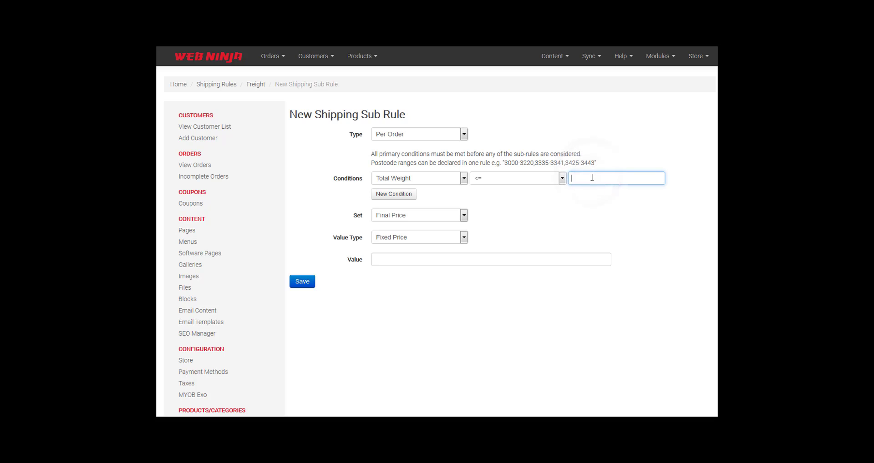
{"action": "type", "text": "1"}
{"action": "left_click", "coordinate": [415, 260]}
{"action": "type", "text": "10.0"}
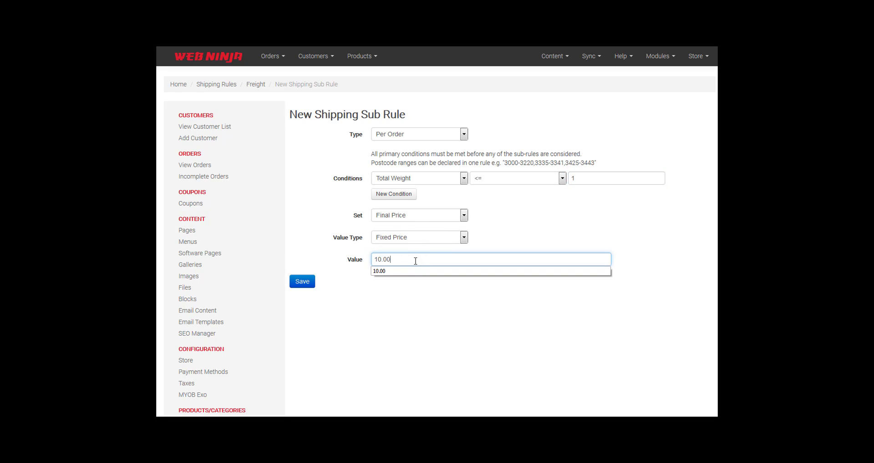
{"action": "left_click", "coordinate": [300, 282]}
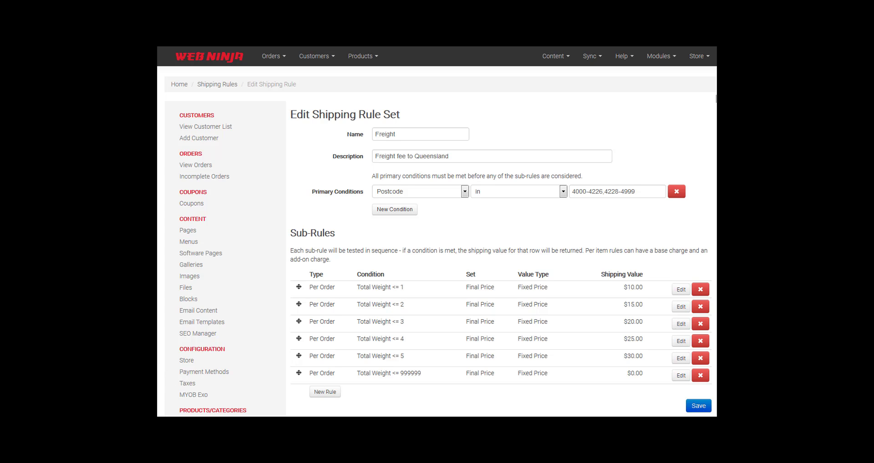
- Open the shipping rules overview and review the Varsity Lakes and Queensland rule sets with their conditions and sub-rules
{"action": "scroll", "coordinate": [208, 324], "scroll_direction": "down", "scroll_amount": 8}
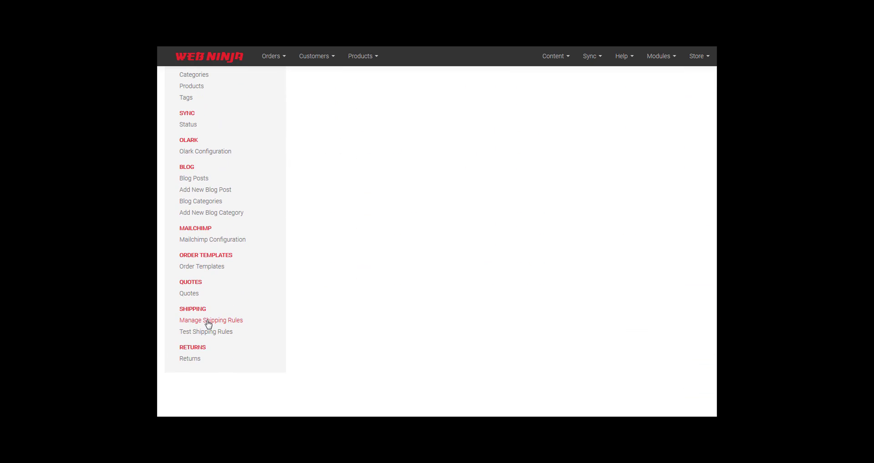
{"action": "left_click", "coordinate": [208, 322]}
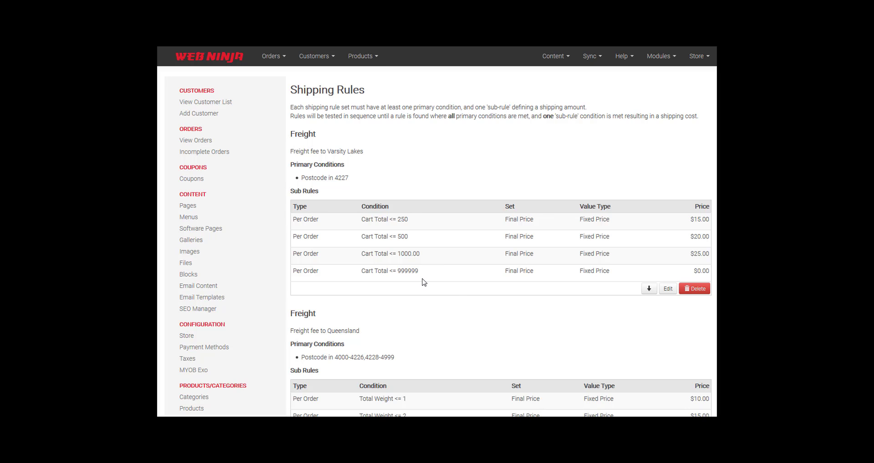
{"action": "scroll", "coordinate": [430, 294], "scroll_direction": "down", "scroll_amount": 1}
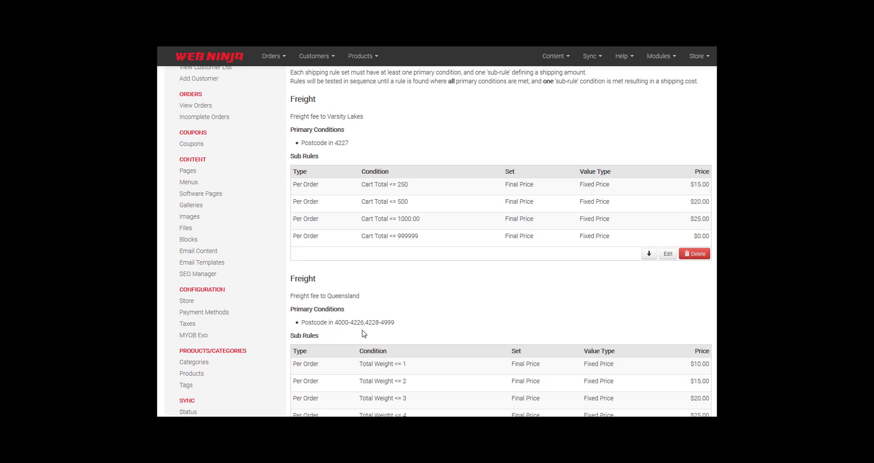
{"action": "scroll", "coordinate": [484, 319], "scroll_direction": "down", "scroll_amount": 2}
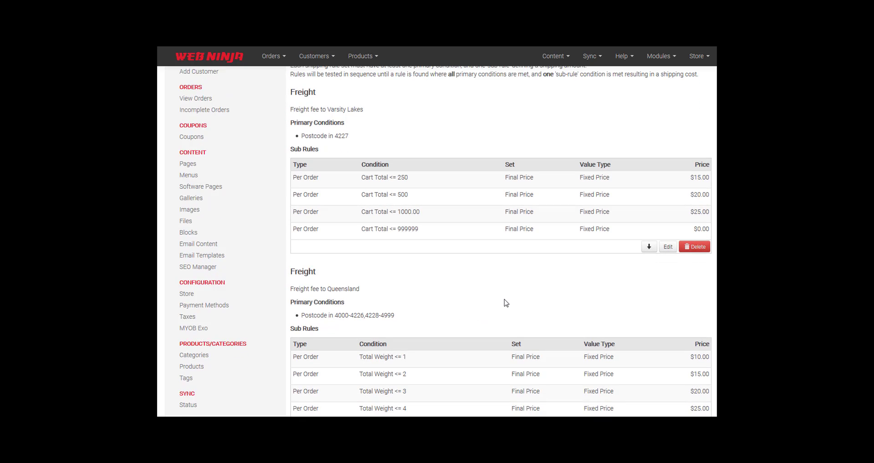